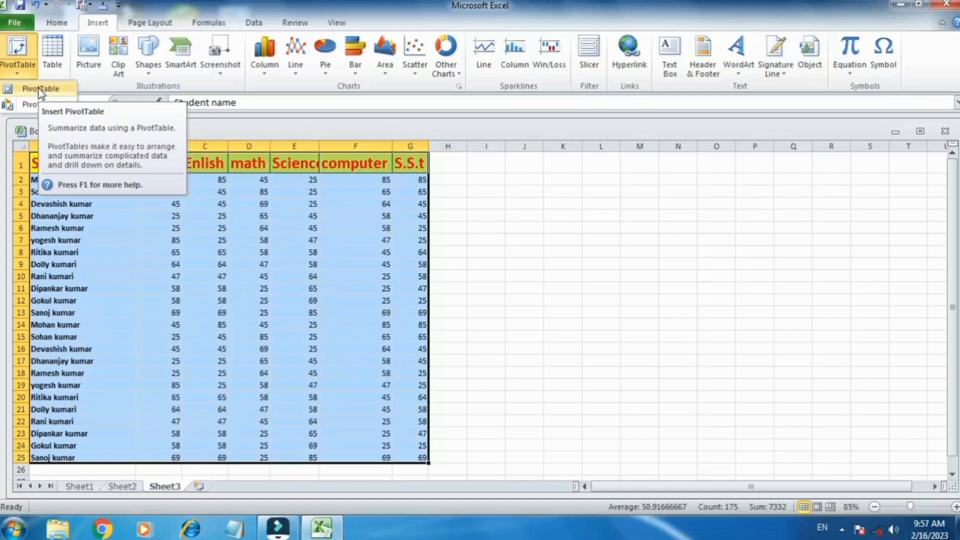
Create a PivotTable from Sheet3 range A1:G25 and place it on a new worksheet.
{"action": "left_click", "coordinate": [40, 89]}
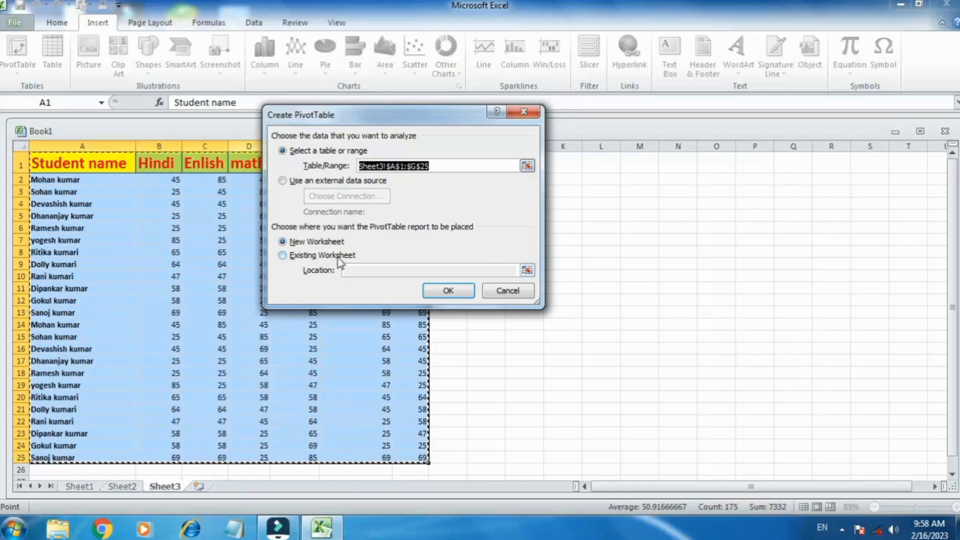
{"action": "left_click", "coordinate": [320, 242]}
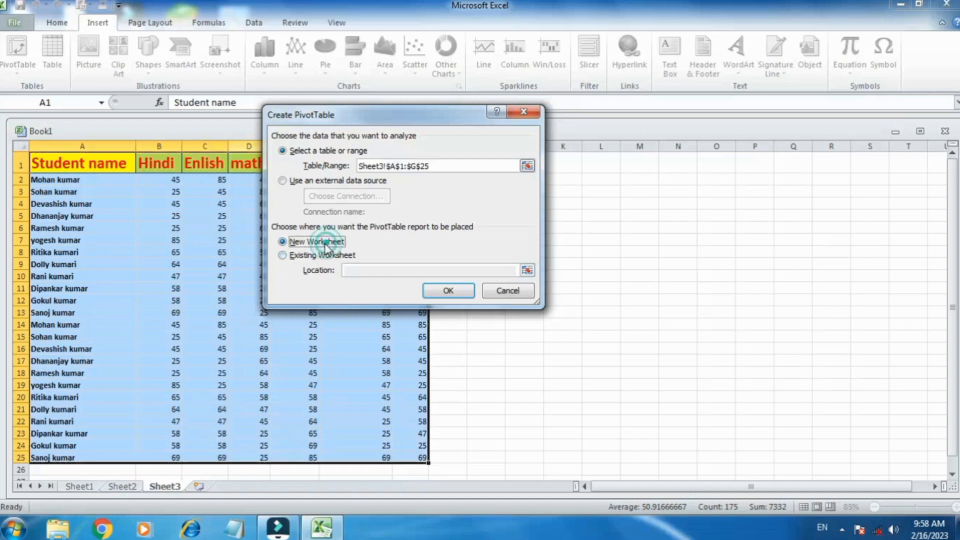
{"action": "left_click", "coordinate": [324, 256]}
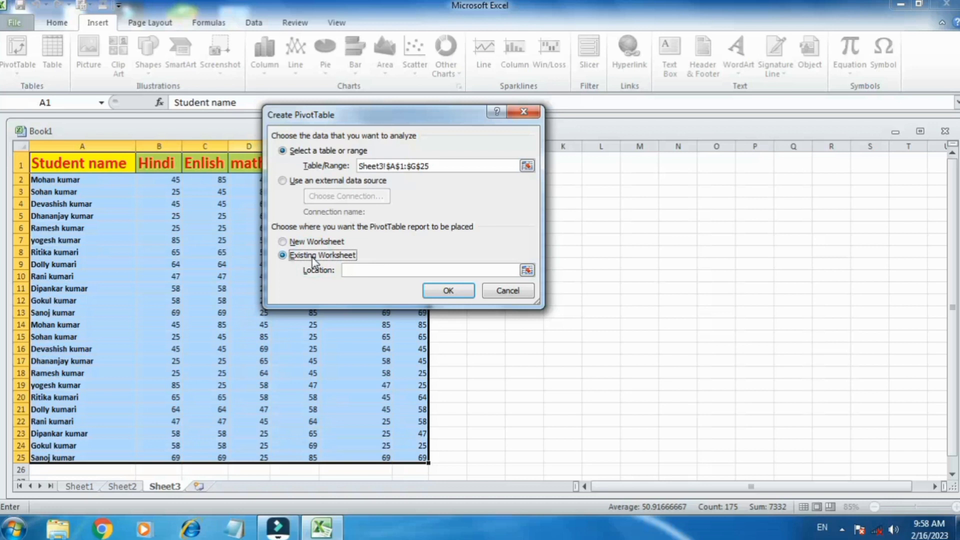
{"action": "left_click", "coordinate": [311, 242]}
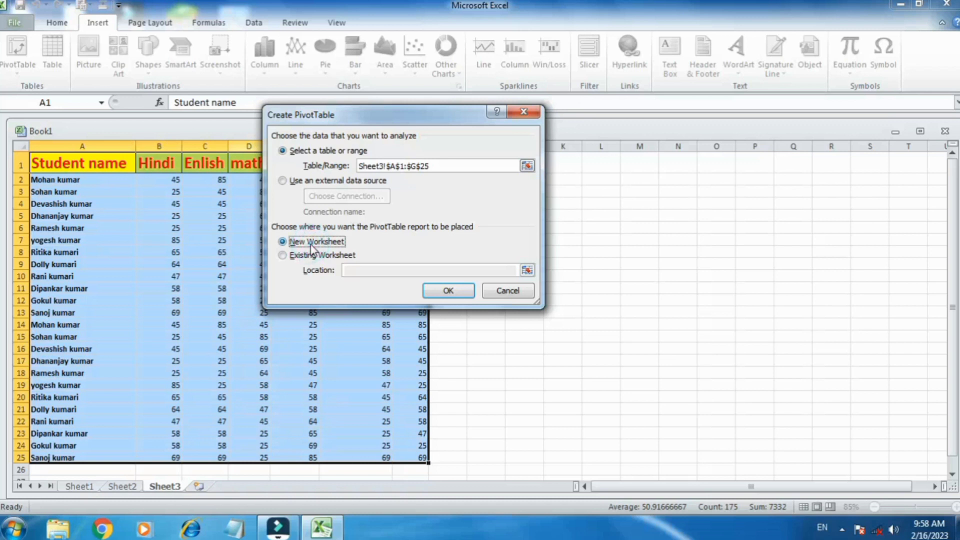
{"action": "left_click", "coordinate": [447, 291]}
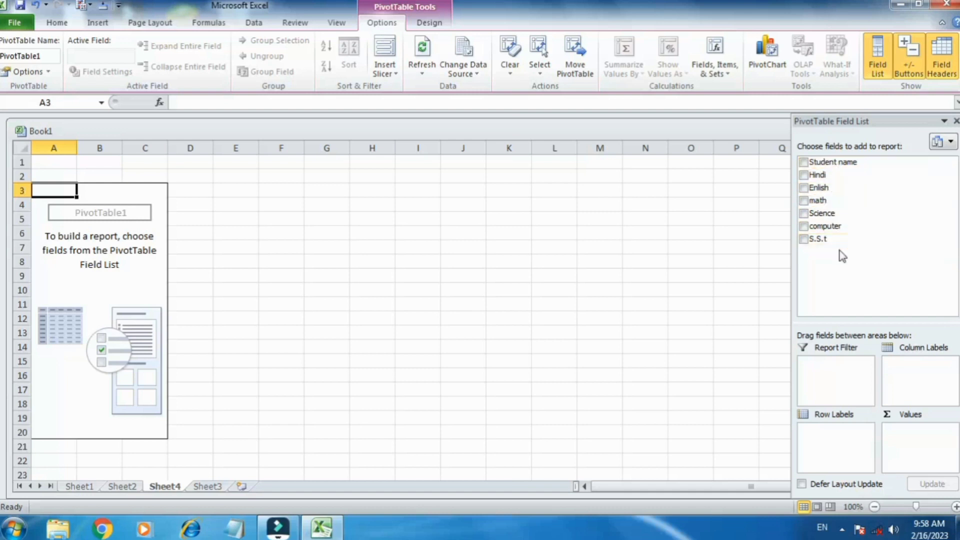
Add Student name, Hindi, math, Enlish, Science, computer and S.S.t to the PivotTable as row labels.
{"action": "left_click", "coordinate": [842, 165]}
{"action": "left_click_drag", "start_coordinate": [842, 168], "coordinate": [840, 440]}
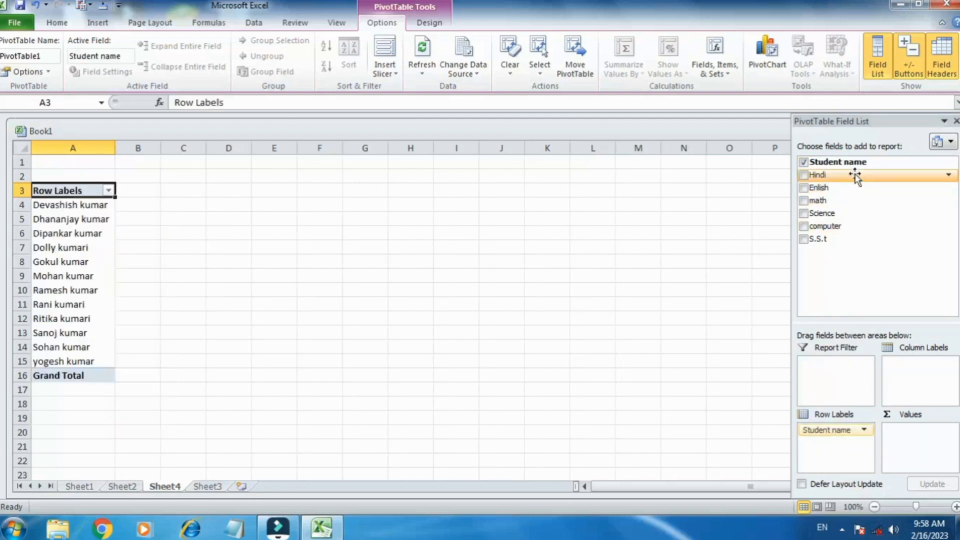
{"action": "left_click_drag", "start_coordinate": [854, 175], "coordinate": [845, 442]}
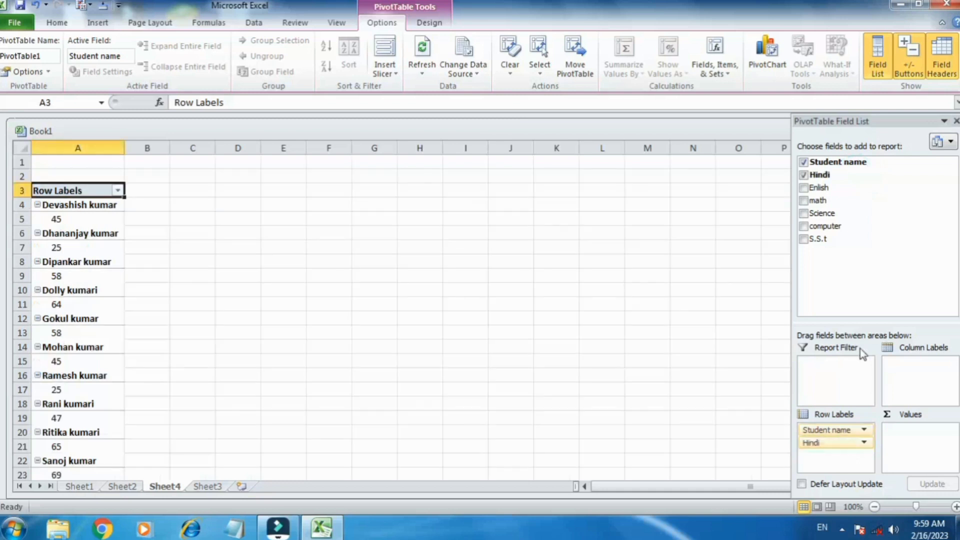
{"action": "left_click_drag", "start_coordinate": [819, 199], "coordinate": [845, 463]}
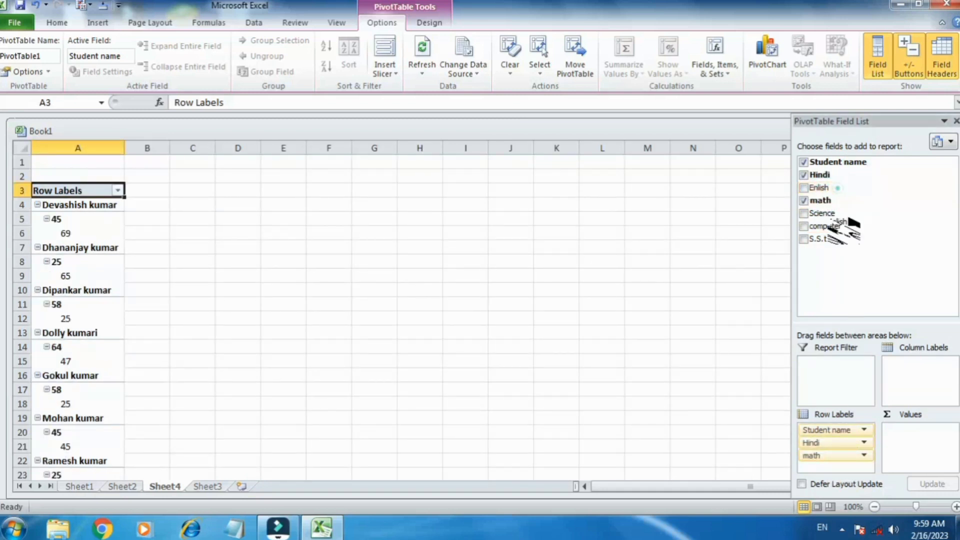
{"action": "left_click_drag", "start_coordinate": [838, 188], "coordinate": [842, 429]}
{"action": "left_click_drag", "start_coordinate": [831, 214], "coordinate": [850, 442]}
{"action": "left_click_drag", "start_coordinate": [820, 239], "coordinate": [825, 441]}
Examine the nested marks listed under each student in the PivotTable.
{"action": "left_click_drag", "start_coordinate": [55, 276], "coordinate": [65, 303]}
{"action": "left_click", "coordinate": [91, 246]}
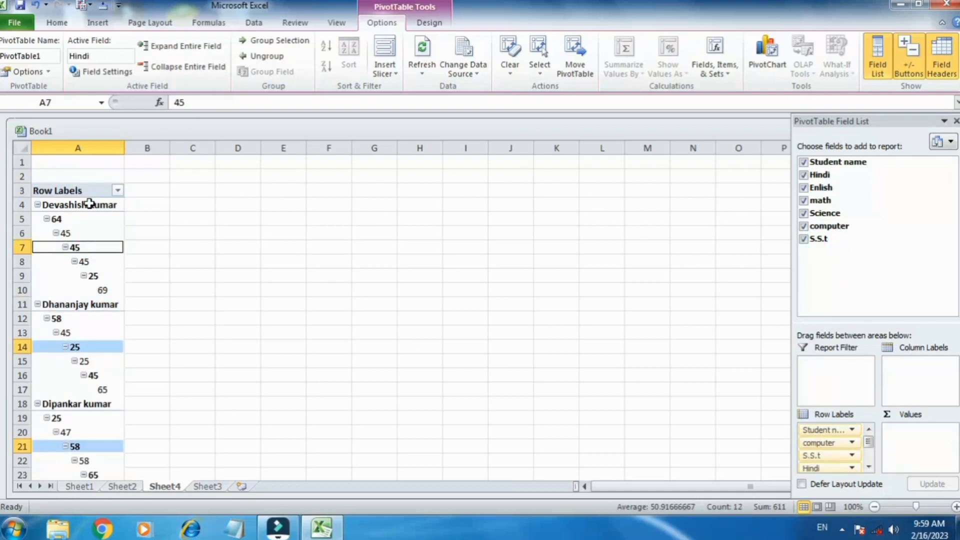
{"action": "scroll", "coordinate": [90, 203], "scroll_direction": "down", "scroll_amount": 2}
{"action": "scroll", "coordinate": [90, 204], "scroll_direction": "up", "scroll_amount": 2}
{"action": "left_click_drag", "start_coordinate": [80, 190], "coordinate": [60, 475]}
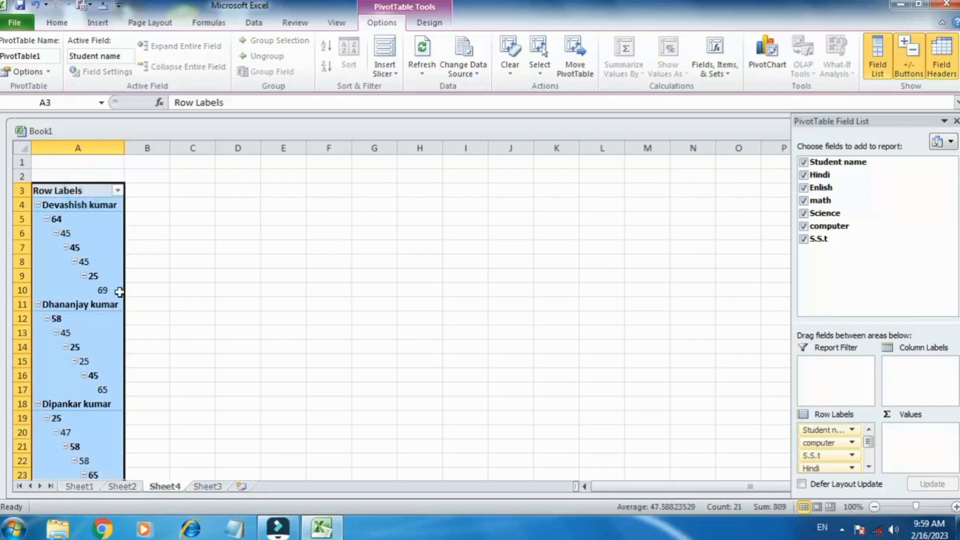
{"action": "left_click", "coordinate": [128, 250]}
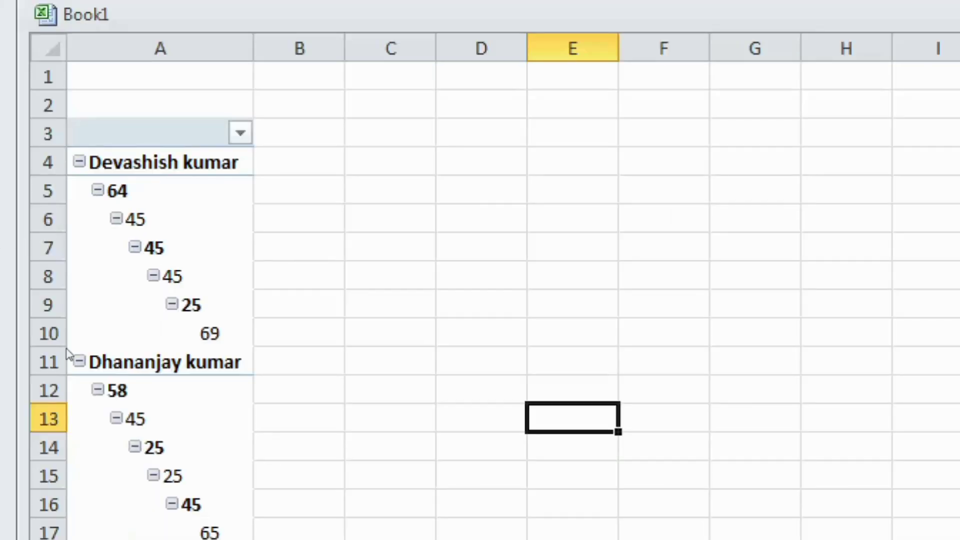
Collapse every student group in the PivotTable so that only the student names are listed.
{"action": "left_click", "coordinate": [82, 310]}
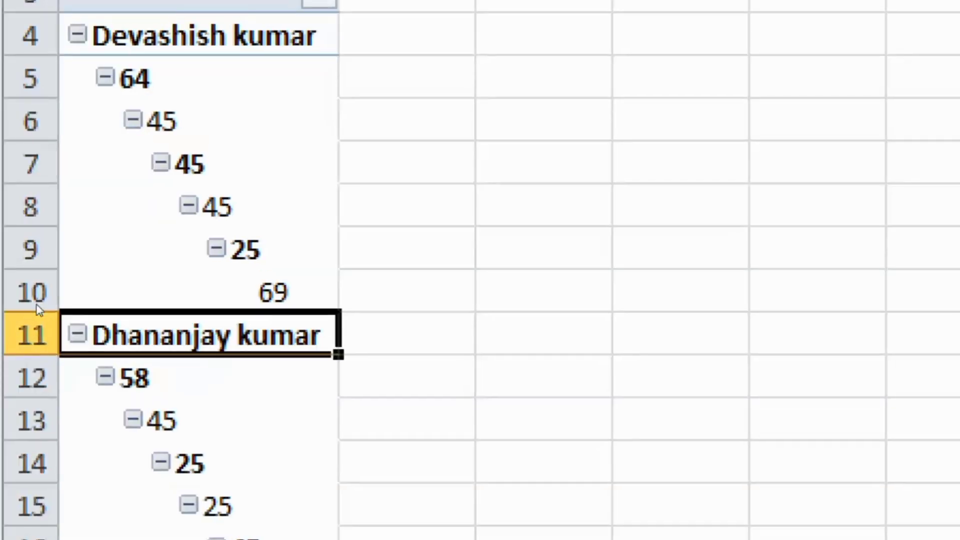
{"action": "key", "text": "alt+shift+minus"}
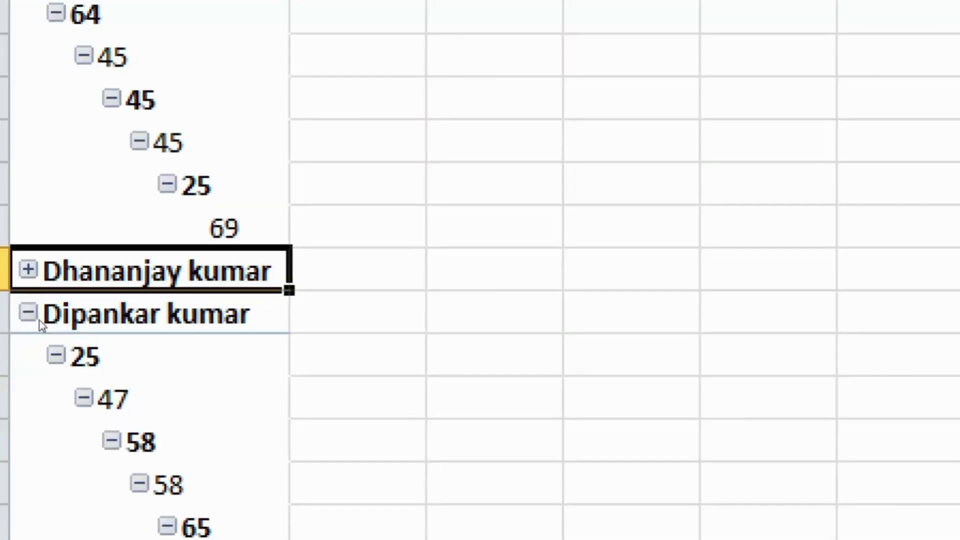
{"action": "left_click", "coordinate": [37, 318]}
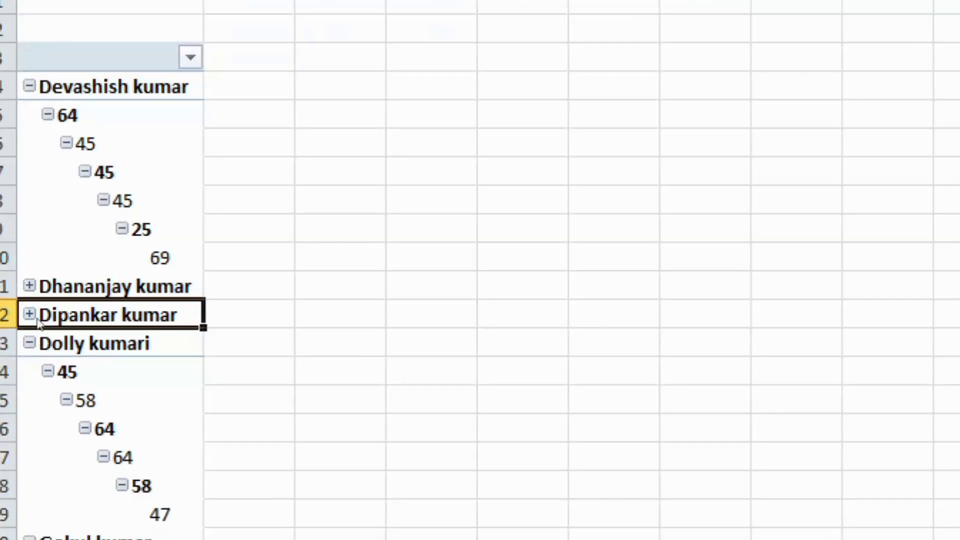
{"action": "left_click", "coordinate": [30, 342]}
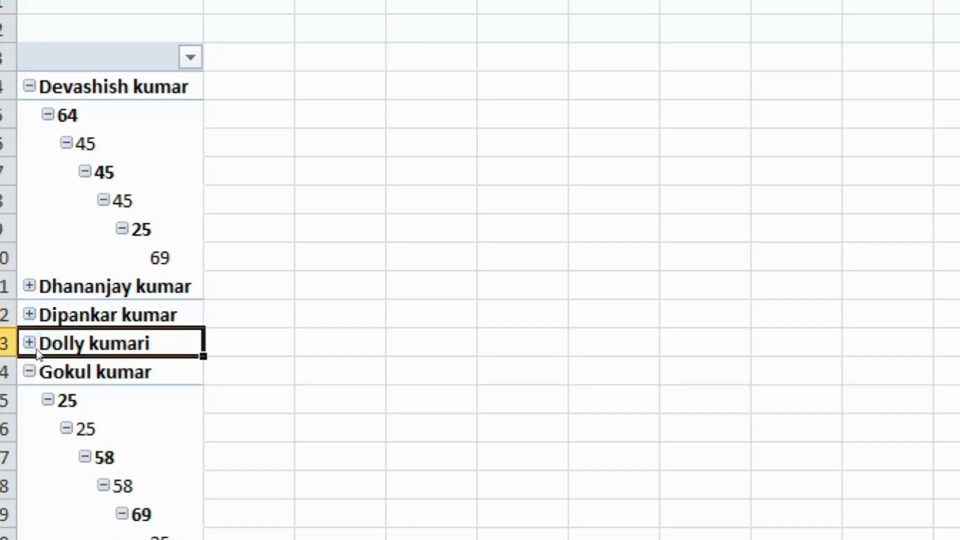
{"action": "left_click", "coordinate": [31, 370]}
{"action": "left_click", "coordinate": [31, 371]}
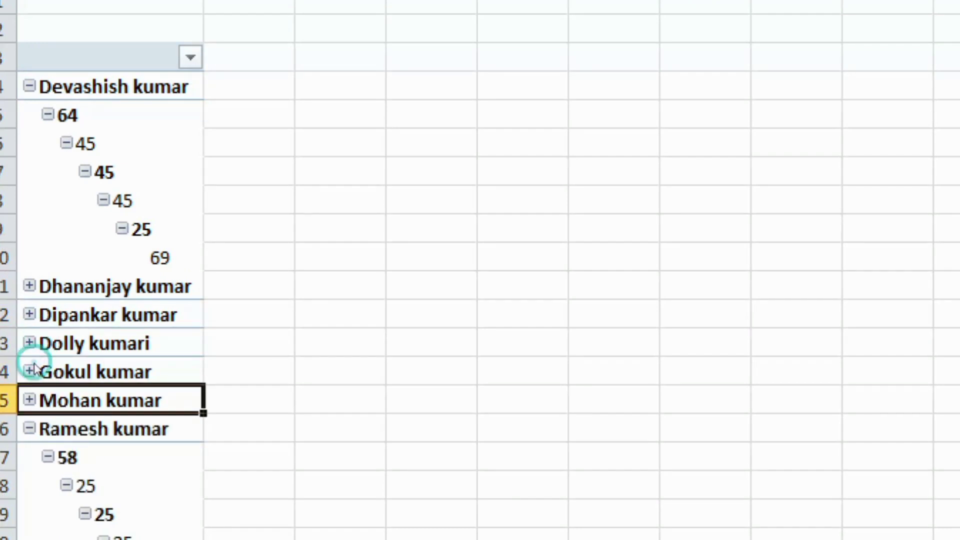
{"action": "left_click", "coordinate": [37, 379]}
{"action": "left_click", "coordinate": [29, 457]}
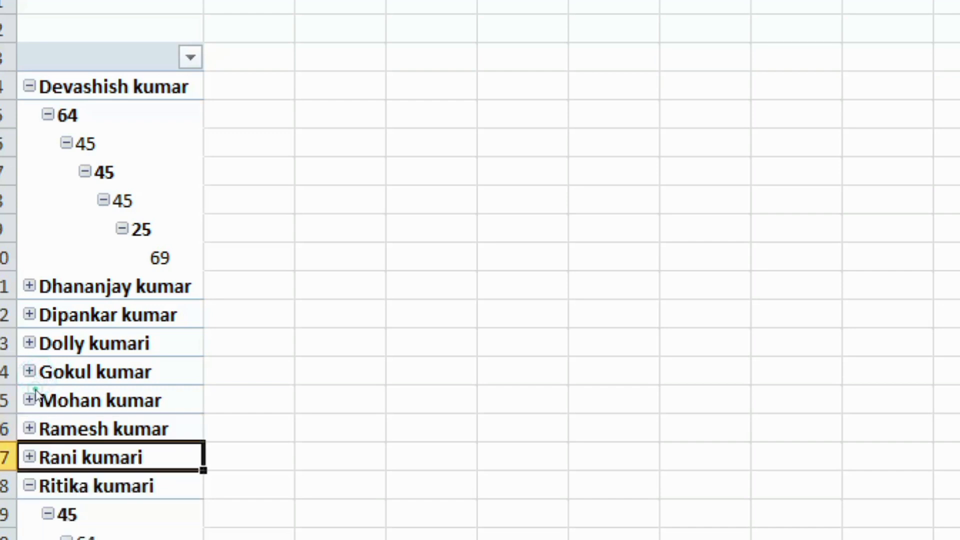
{"action": "scroll", "coordinate": [30, 370], "scroll_direction": "down", "scroll_amount": 2}
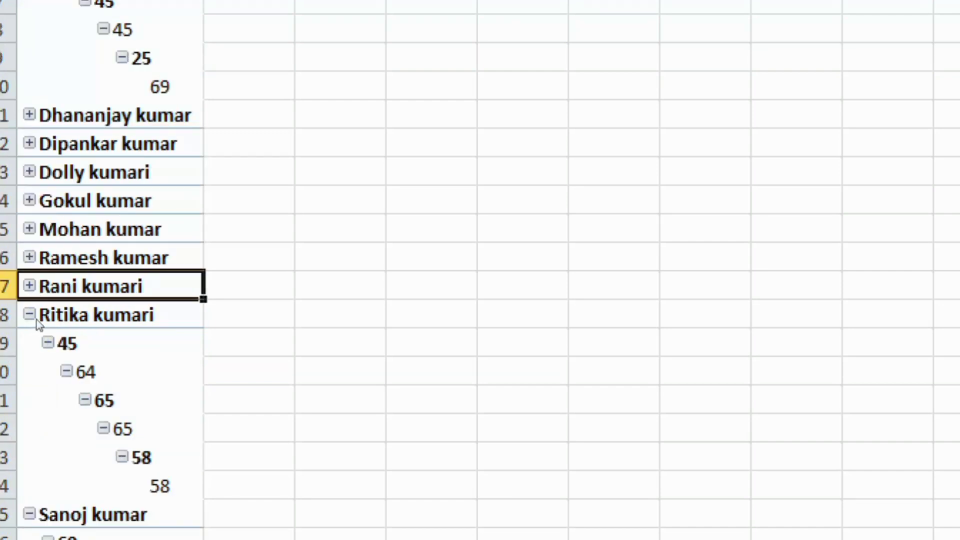
{"action": "left_click", "coordinate": [30, 315]}
{"action": "left_click", "coordinate": [30, 343]}
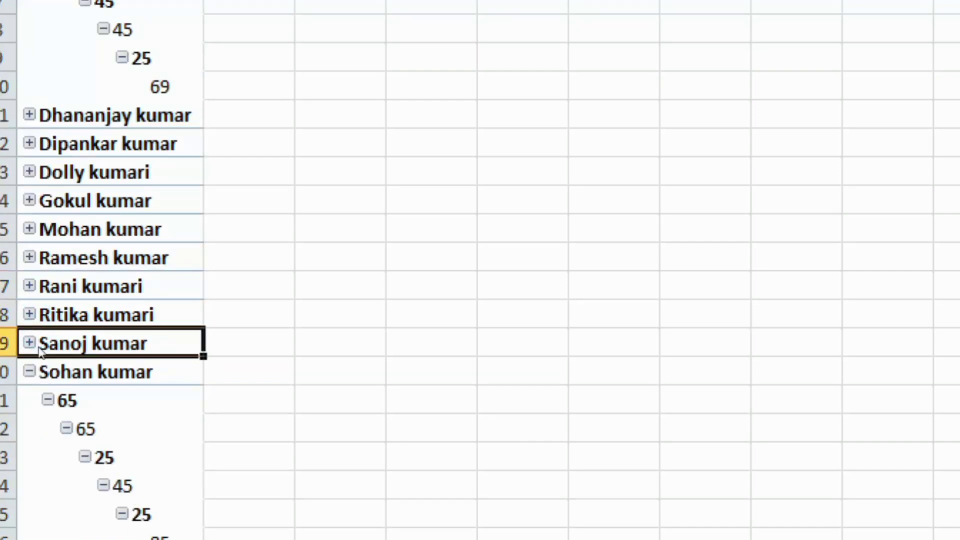
{"action": "left_click", "coordinate": [30, 372]}
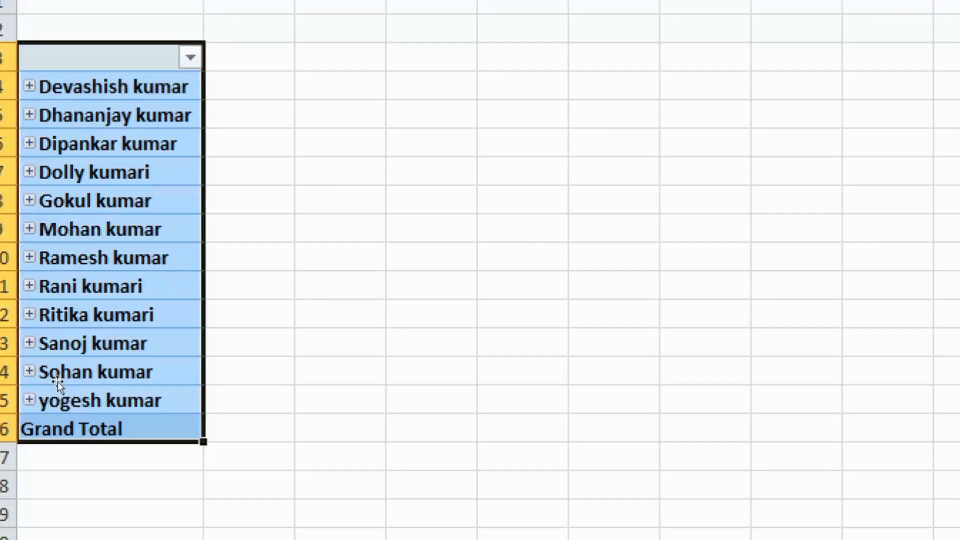
{"action": "left_click", "coordinate": [154, 328]}
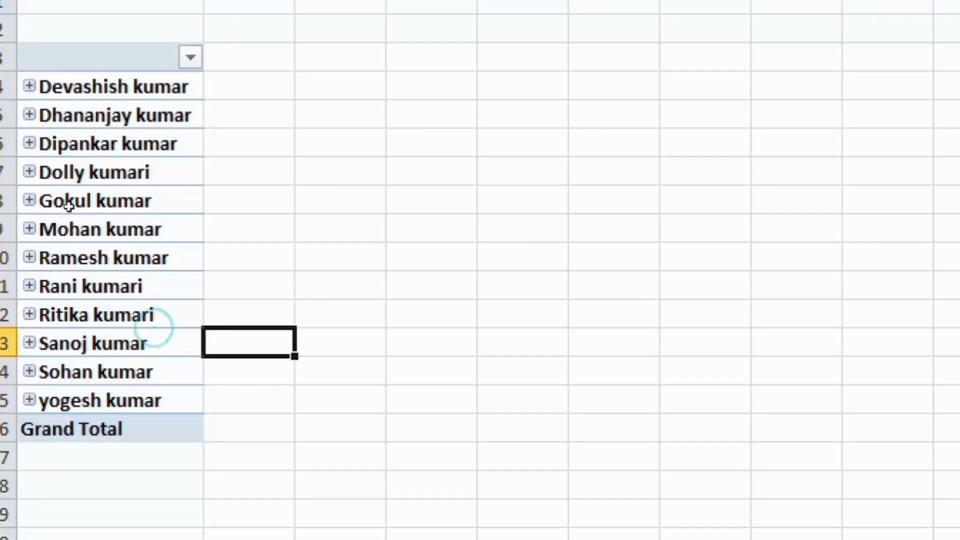
Expand the marks of the second student, in row 5 of the PivotTable on Sheet4.
{"action": "left_click", "coordinate": [100, 115]}
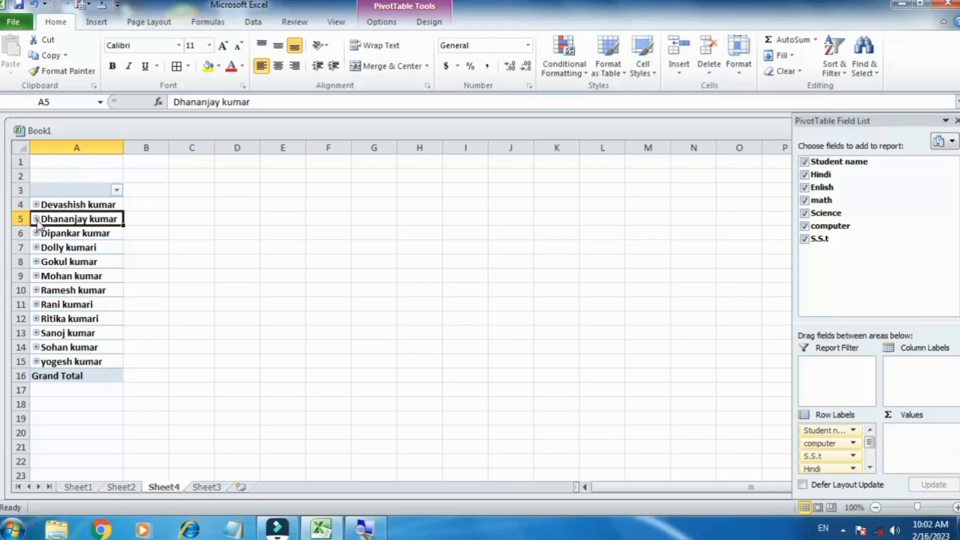
{"action": "left_click", "coordinate": [41, 123]}
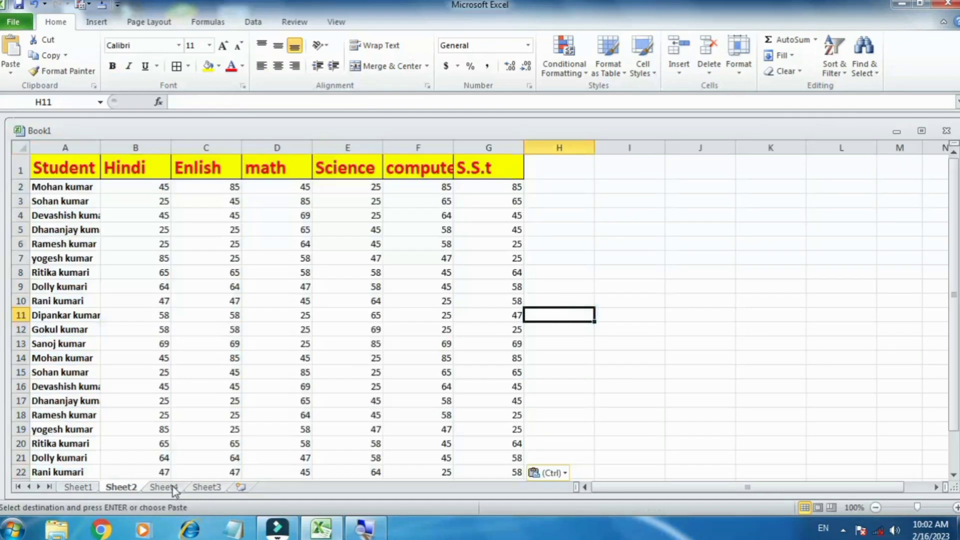
{"action": "left_click", "coordinate": [163, 487]}
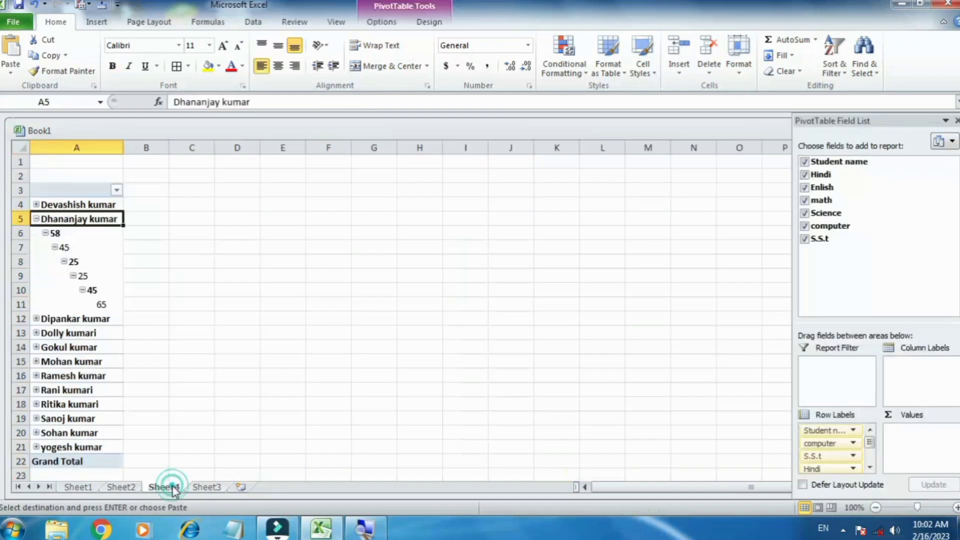
Create a PivotChart with its PivotTable on a new worksheet from range A1:G25 of Sheet2.
{"action": "left_click", "coordinate": [121, 486]}
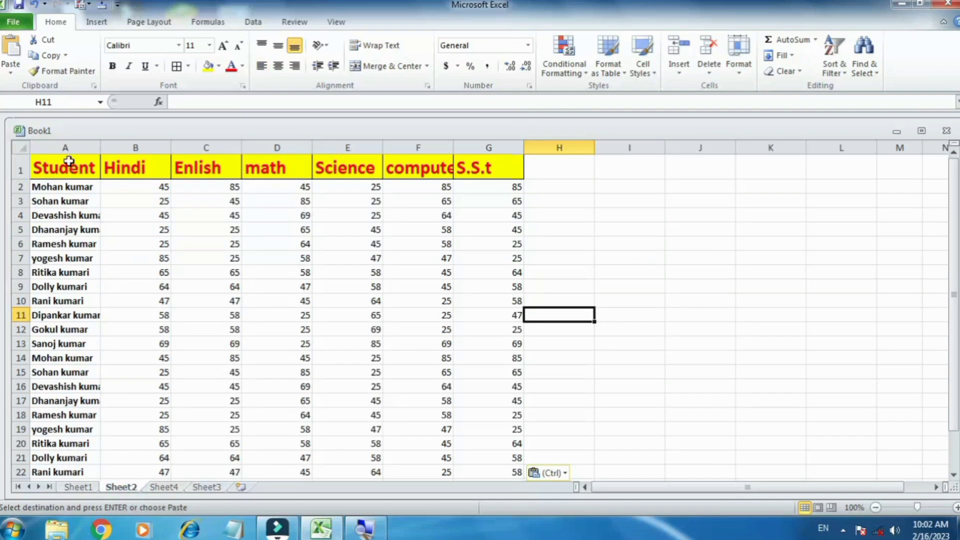
{"action": "left_click_drag", "start_coordinate": [69, 160], "coordinate": [493, 467]}
{"action": "scroll", "coordinate": [533, 429], "scroll_direction": "down", "scroll_amount": 1}
{"action": "scroll", "coordinate": [360, 385], "scroll_direction": "up", "scroll_amount": 1}
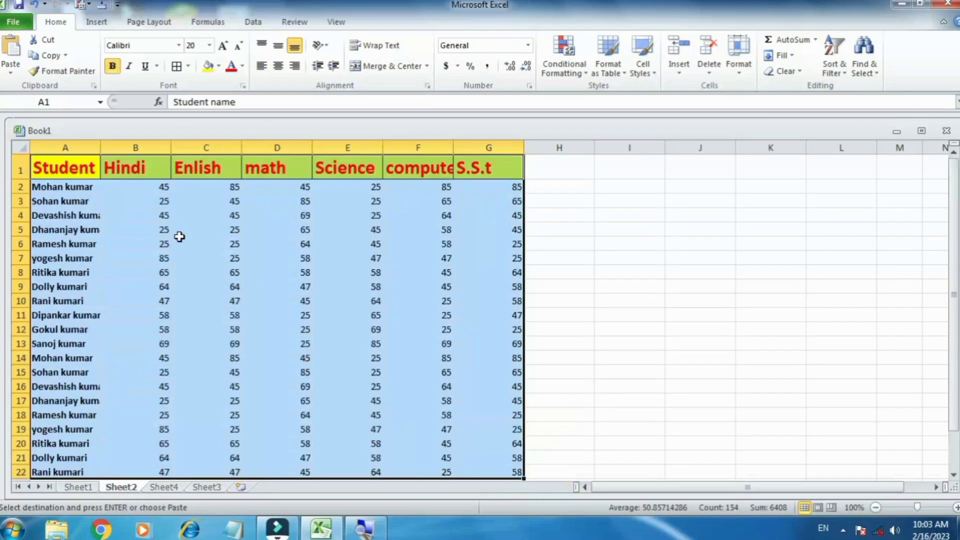
{"action": "left_click_drag", "start_coordinate": [80, 176], "coordinate": [460, 452]}
{"action": "scroll", "coordinate": [257, 292], "scroll_direction": "up", "scroll_amount": 2}
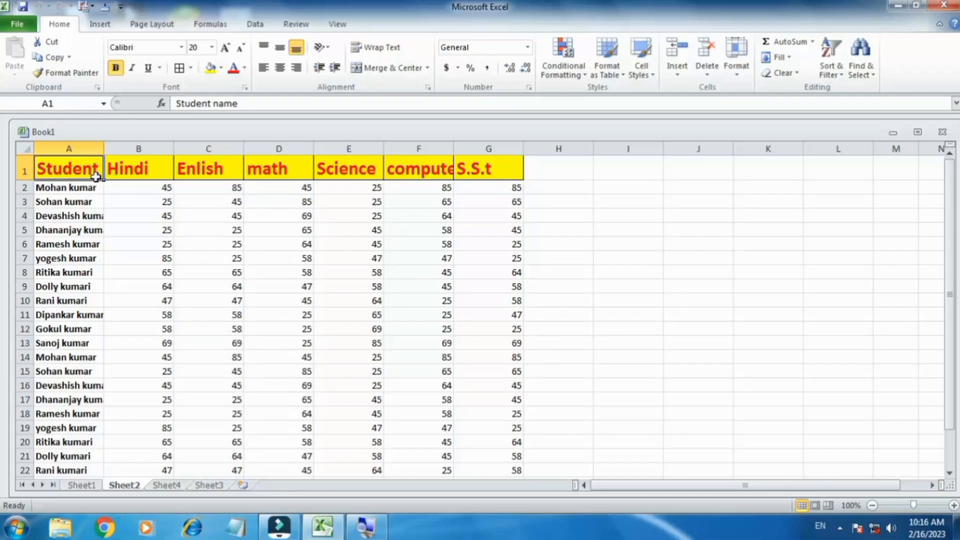
{"action": "left_click_drag", "start_coordinate": [71, 170], "coordinate": [480, 448]}
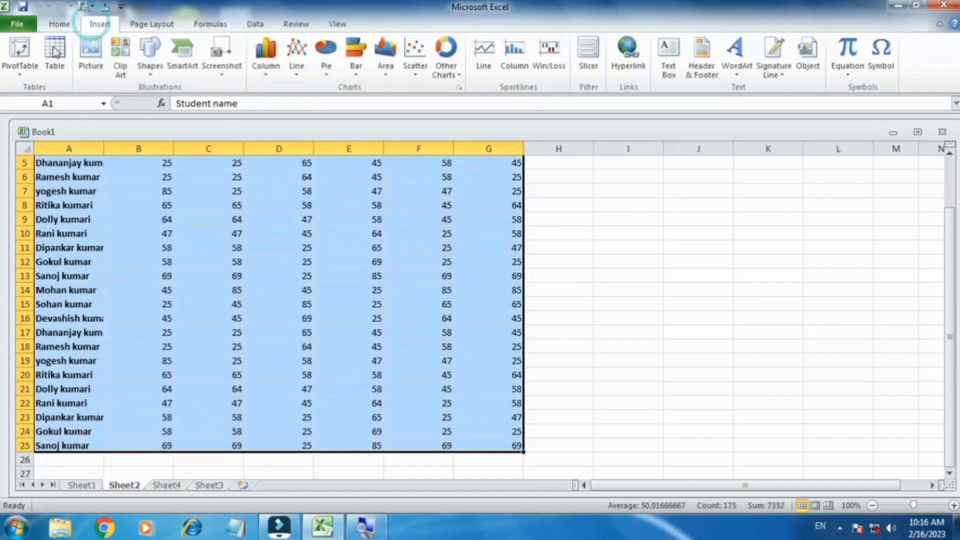
{"action": "left_click", "coordinate": [20, 72]}
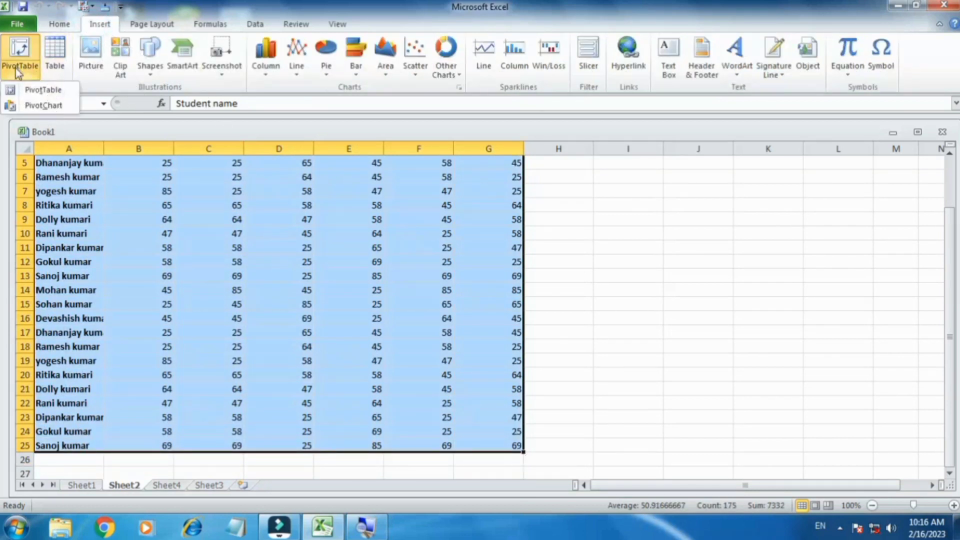
{"action": "left_click", "coordinate": [31, 106]}
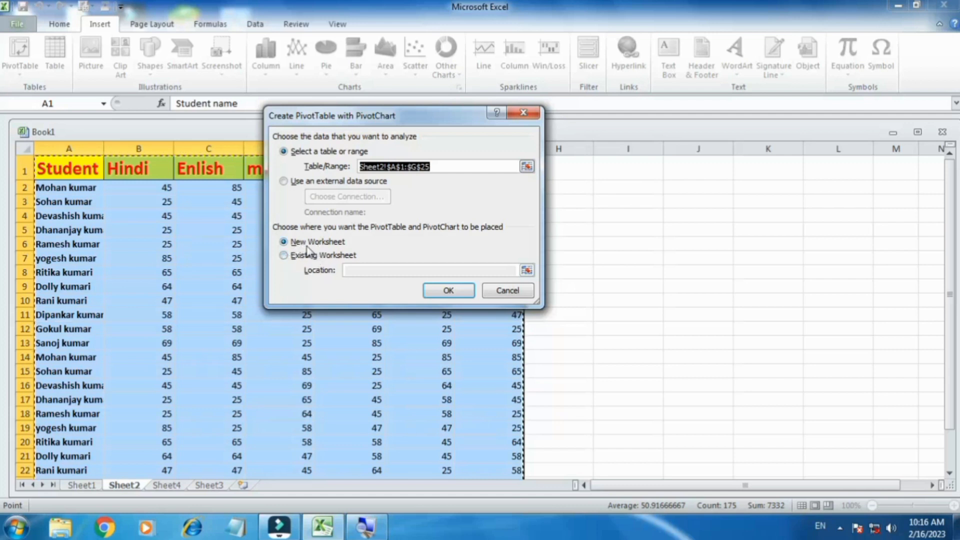
{"action": "left_click", "coordinate": [441, 290]}
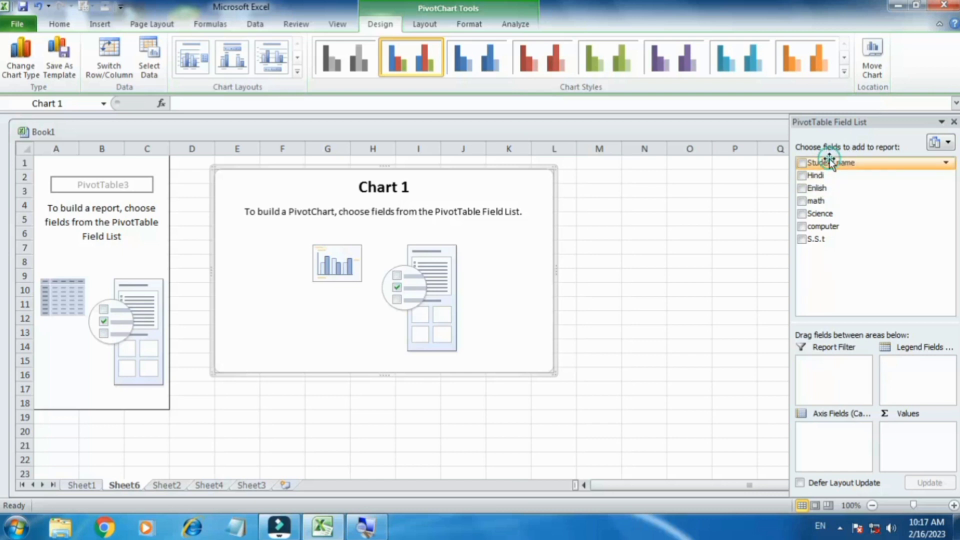
Put Student name on the PivotChart's category axis and add Hindi, math, Science, computer, Enlish and S.S.t as summed values.
{"action": "left_click_drag", "start_coordinate": [830, 161], "coordinate": [833, 440]}
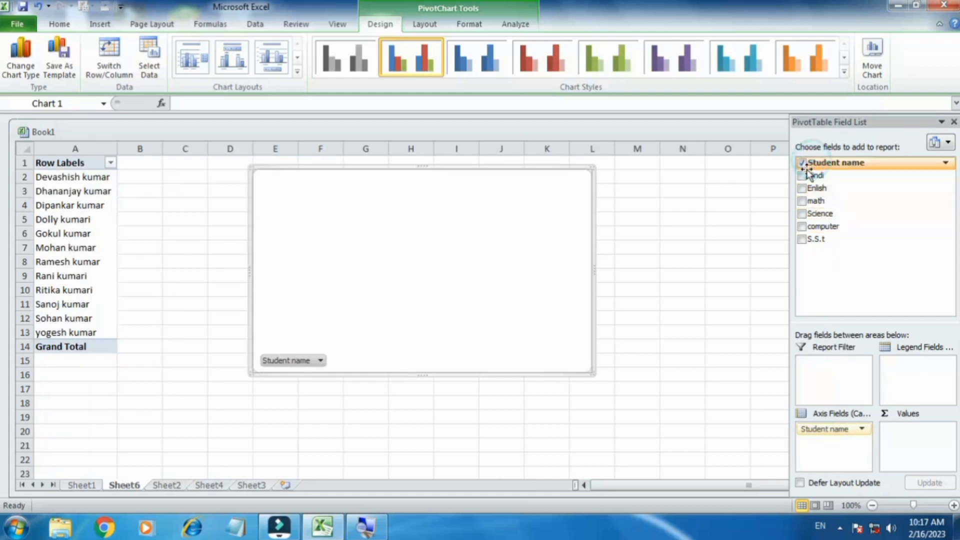
{"action": "left_click_drag", "start_coordinate": [810, 176], "coordinate": [921, 450]}
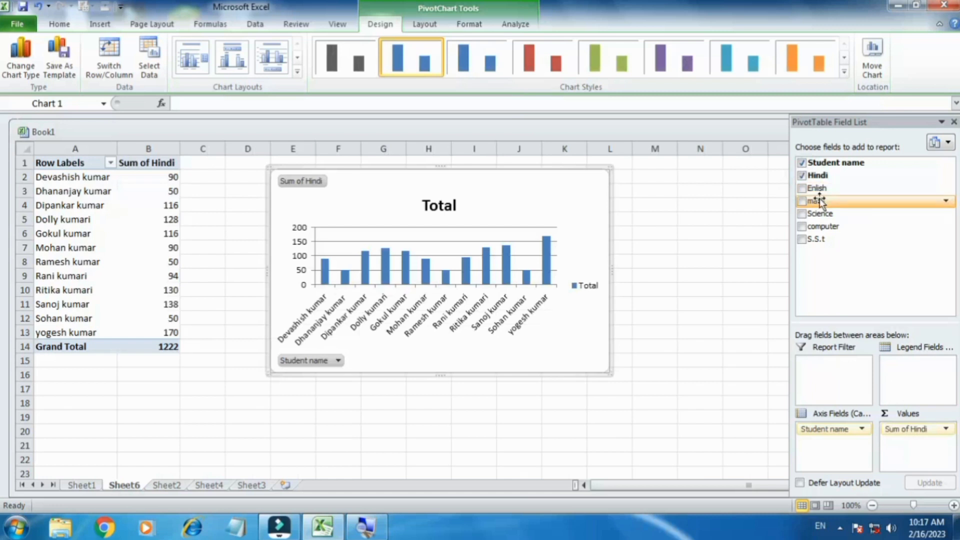
{"action": "left_click_drag", "start_coordinate": [820, 200], "coordinate": [902, 443]}
{"action": "left_click_drag", "start_coordinate": [818, 188], "coordinate": [907, 444]}
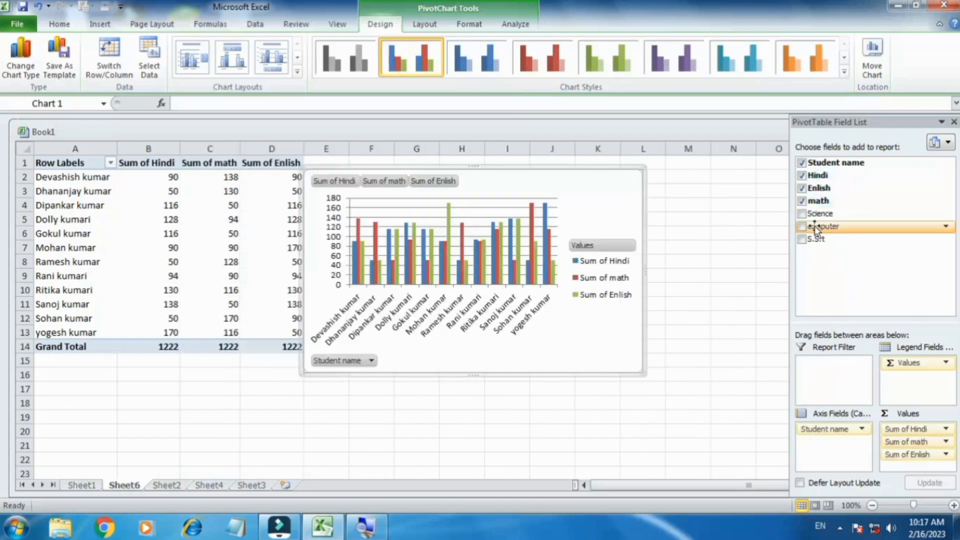
{"action": "left_click_drag", "start_coordinate": [816, 216], "coordinate": [923, 453]}
{"action": "left_click_drag", "start_coordinate": [827, 235], "coordinate": [935, 494]}
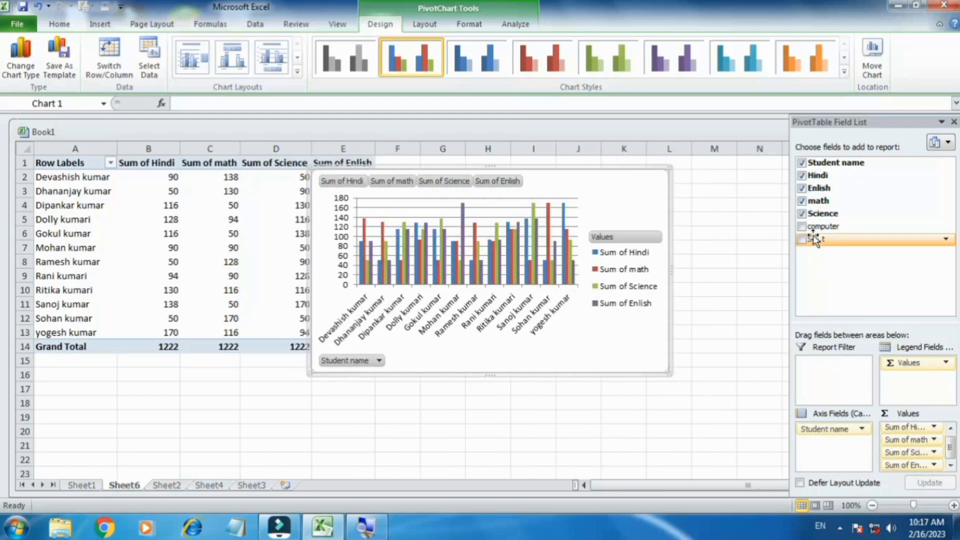
{"action": "left_click_drag", "start_coordinate": [823, 226], "coordinate": [920, 447]}
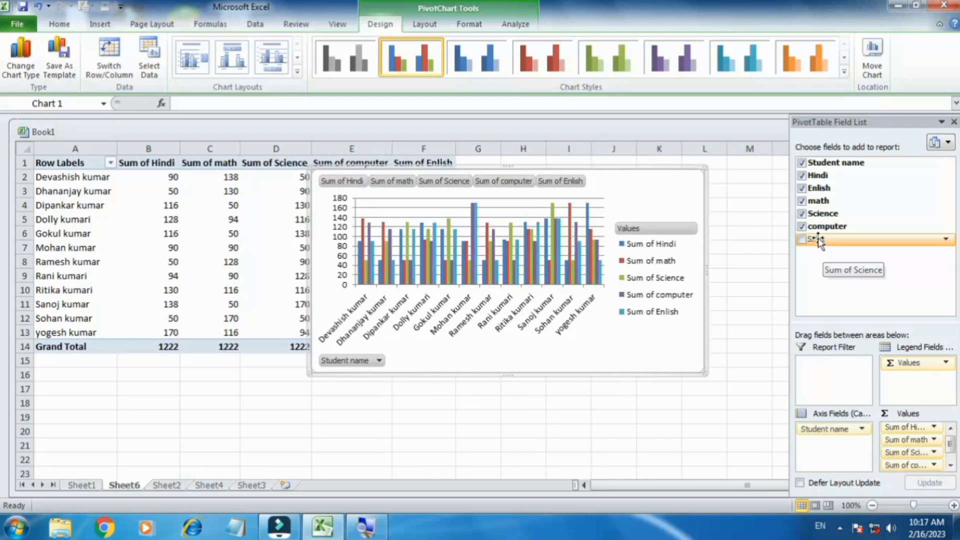
{"action": "left_click_drag", "start_coordinate": [814, 245], "coordinate": [926, 467]}
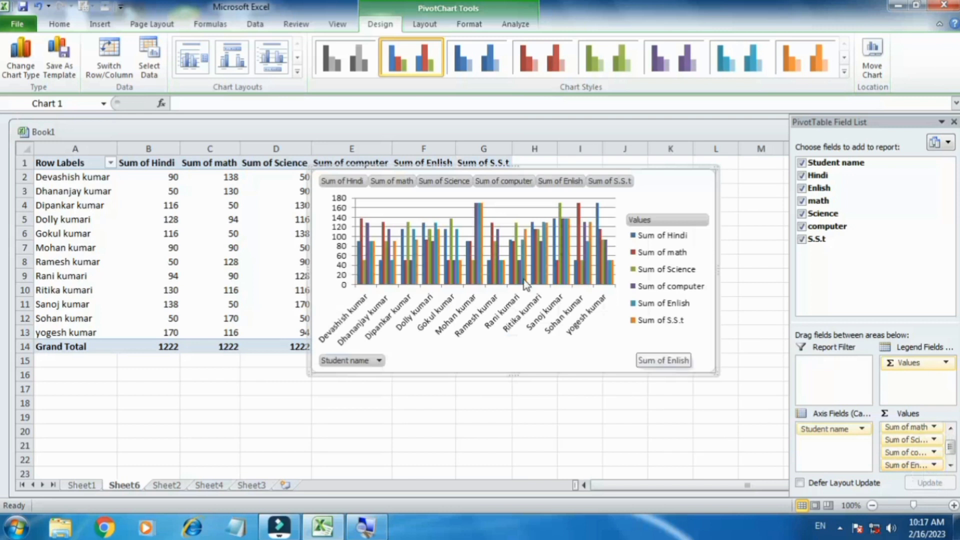
Apply the multicolour chart style with the black background to the whole PivotChart.
{"action": "left_click", "coordinate": [636, 269]}
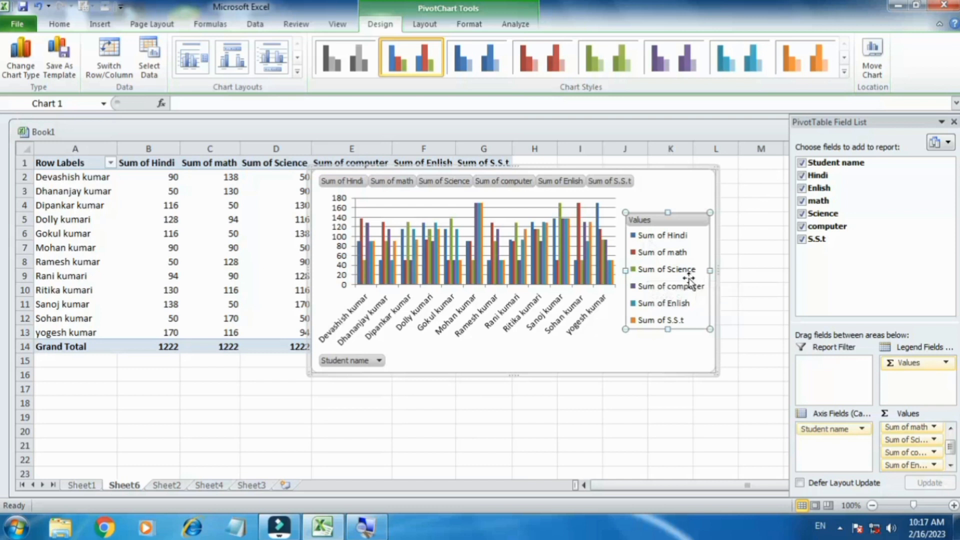
{"action": "left_click", "coordinate": [562, 353]}
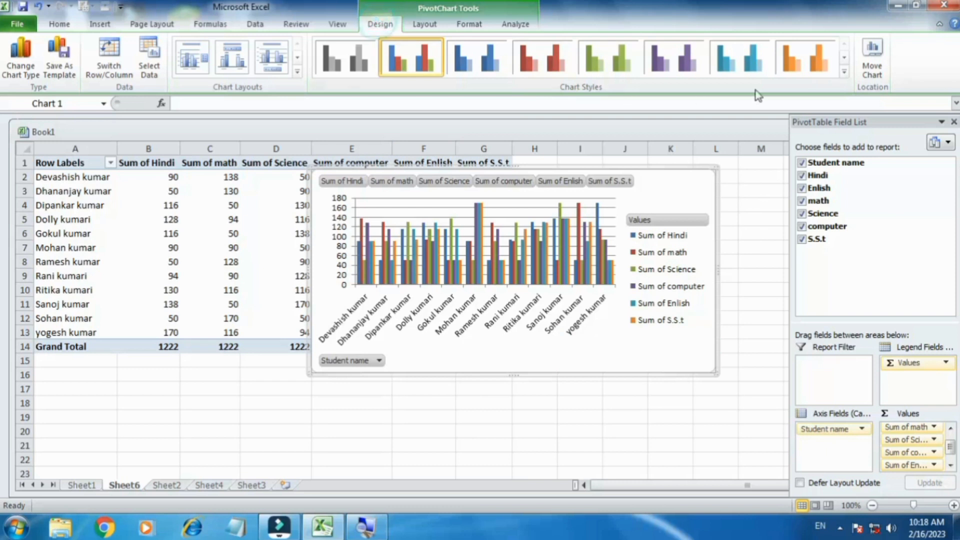
{"action": "left_click", "coordinate": [845, 73]}
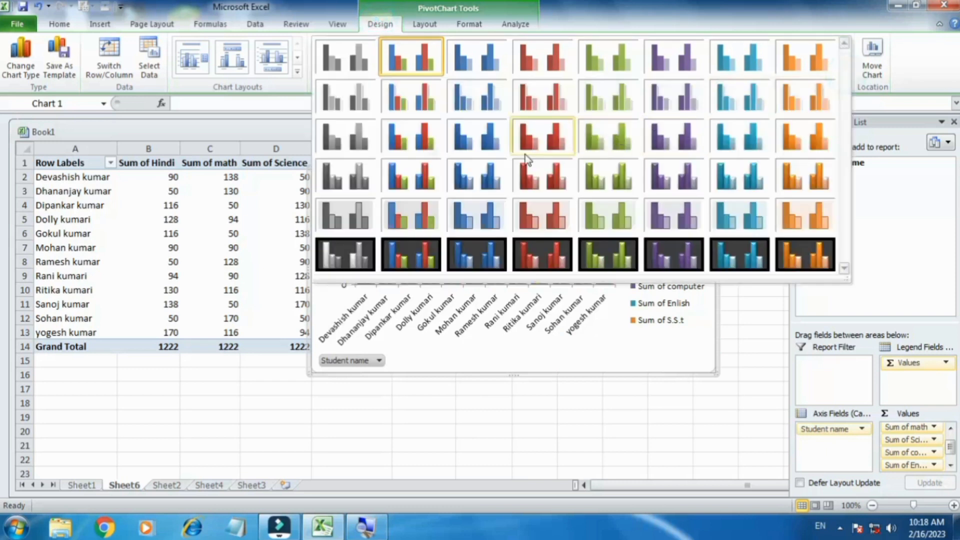
{"action": "left_click", "coordinate": [438, 256]}
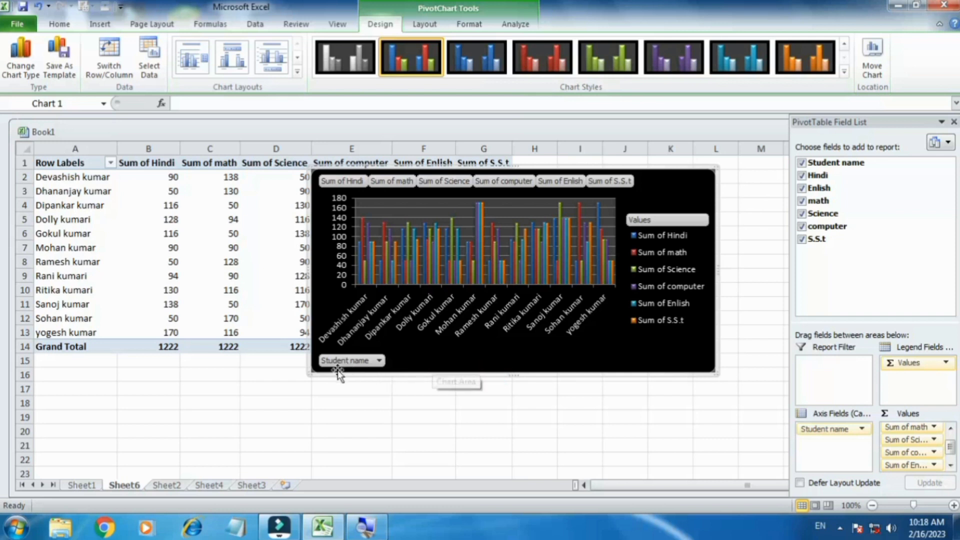
Enlarge the PivotChart from its lower-left corner to reach column A and about row 35.
{"action": "left_click", "coordinate": [310, 372]}
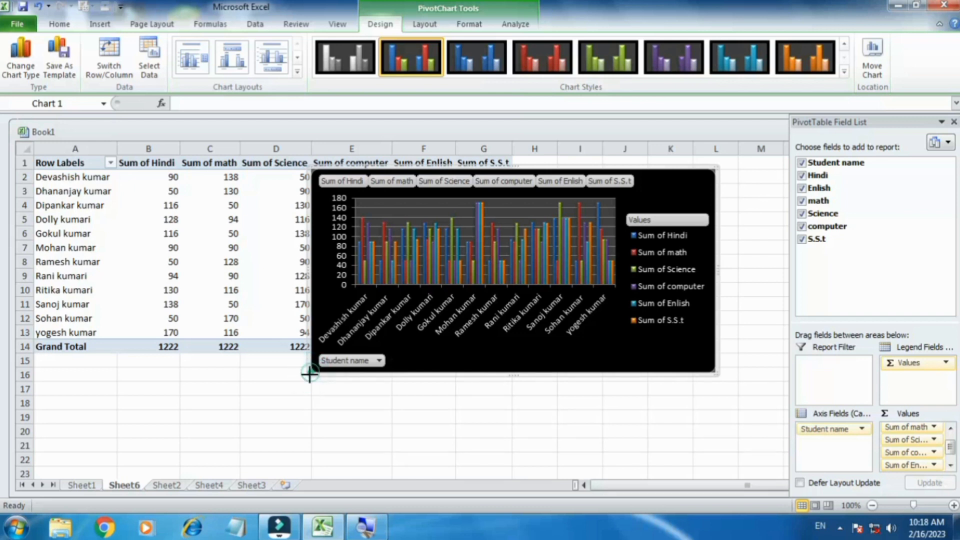
{"action": "left_click_drag", "start_coordinate": [309, 373], "coordinate": [42, 474]}
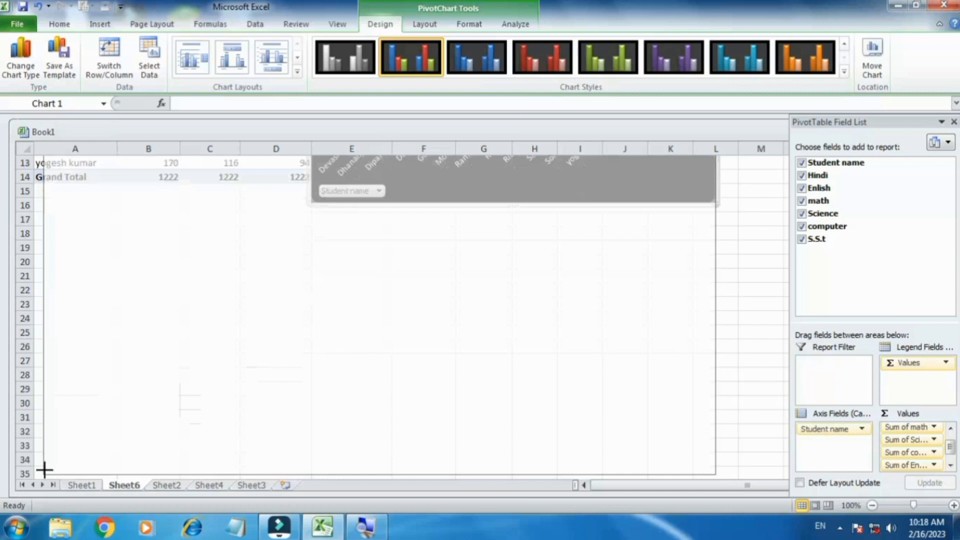